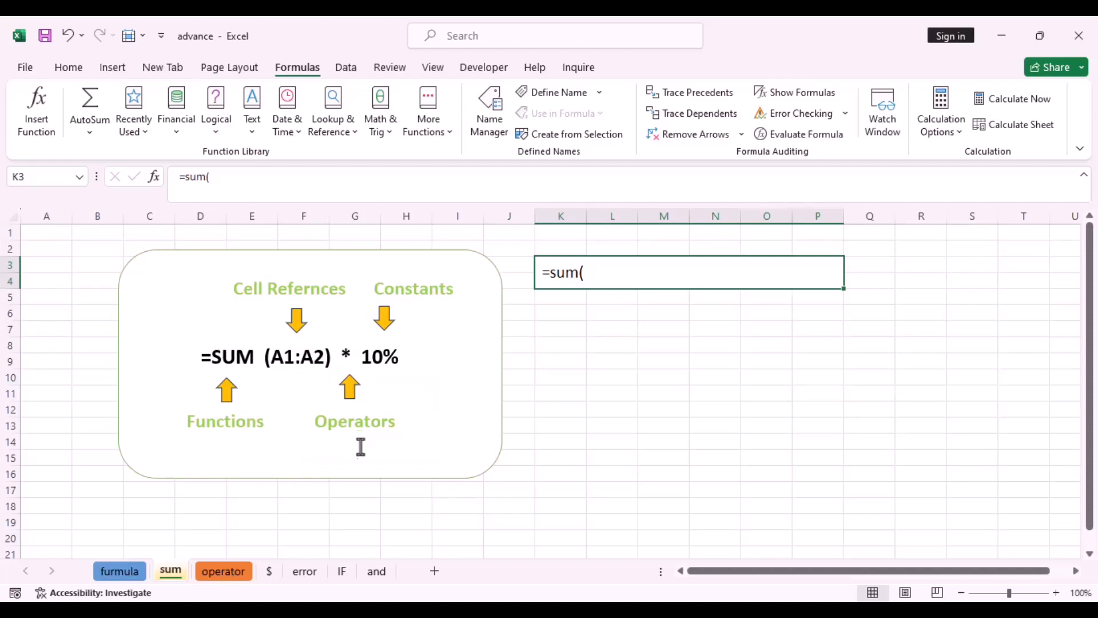
# Review the operator list on the operator sheet and the formula-parts diagram on the sum sheet, and return to the furmula sheet.
pyautogui.click(225, 570)
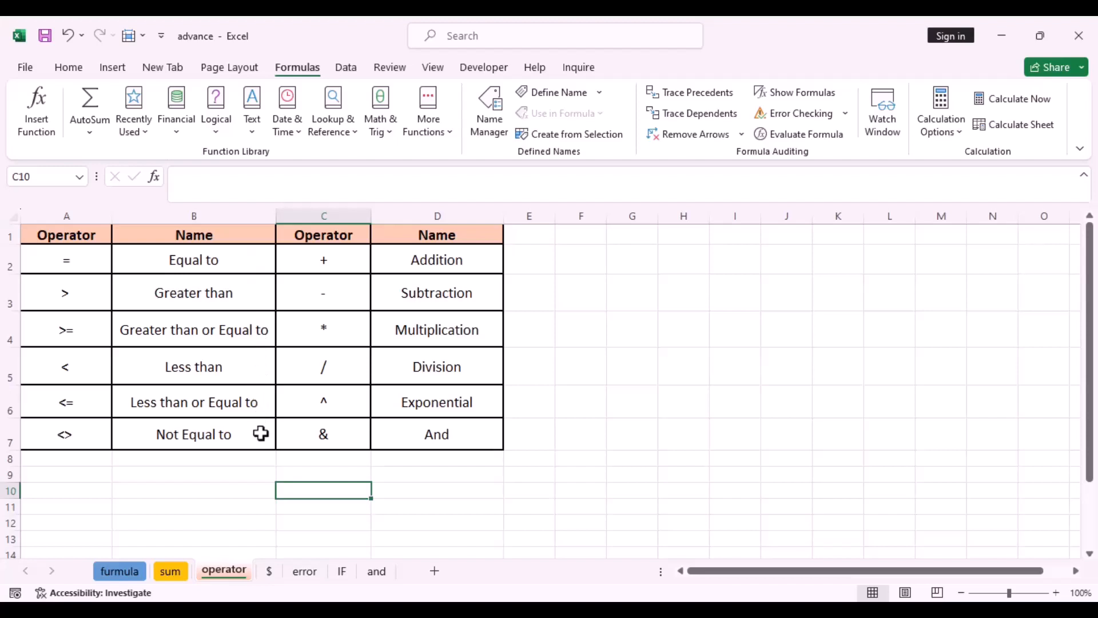
pyautogui.click(177, 576)
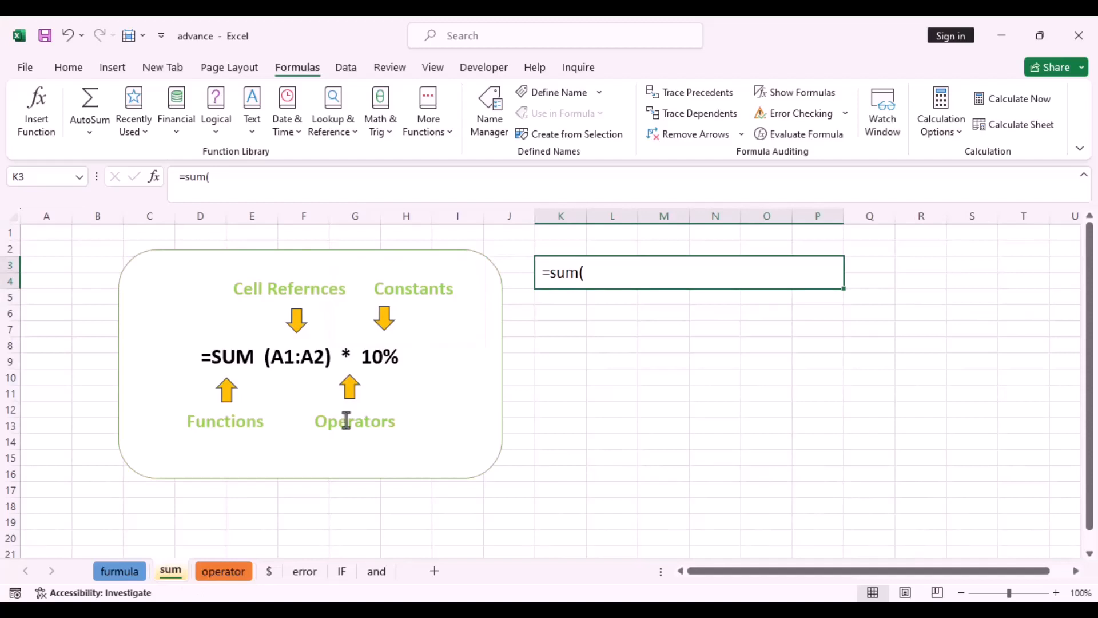
pyautogui.click(131, 571)
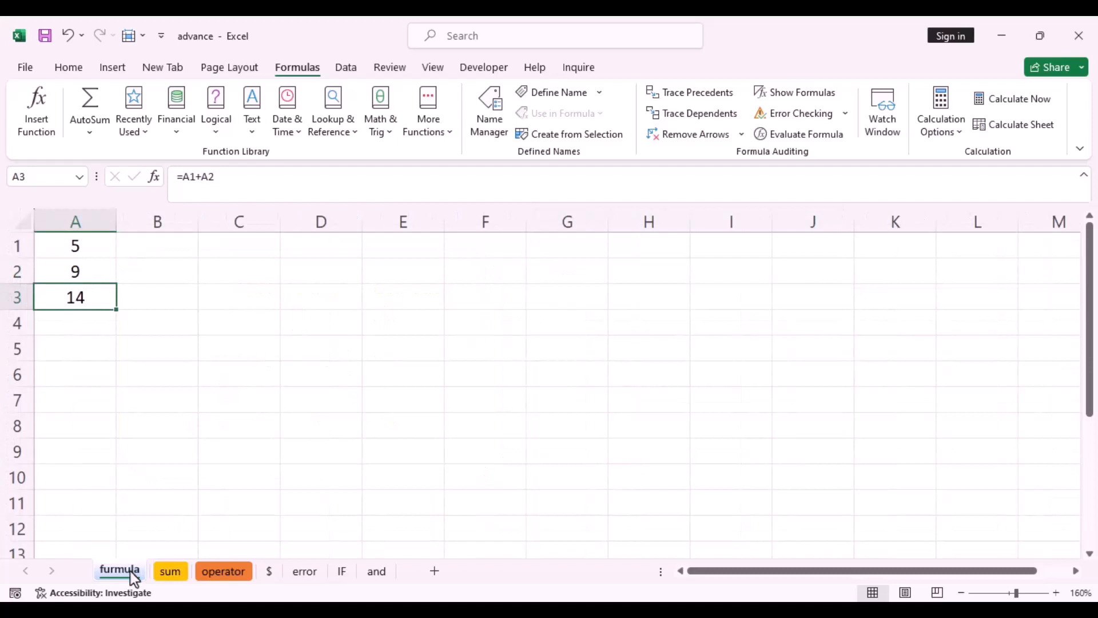
# Start a formula with =sum in cell A4 to view the matching function suggestions, and erase the entry.
pyautogui.click(71, 326)
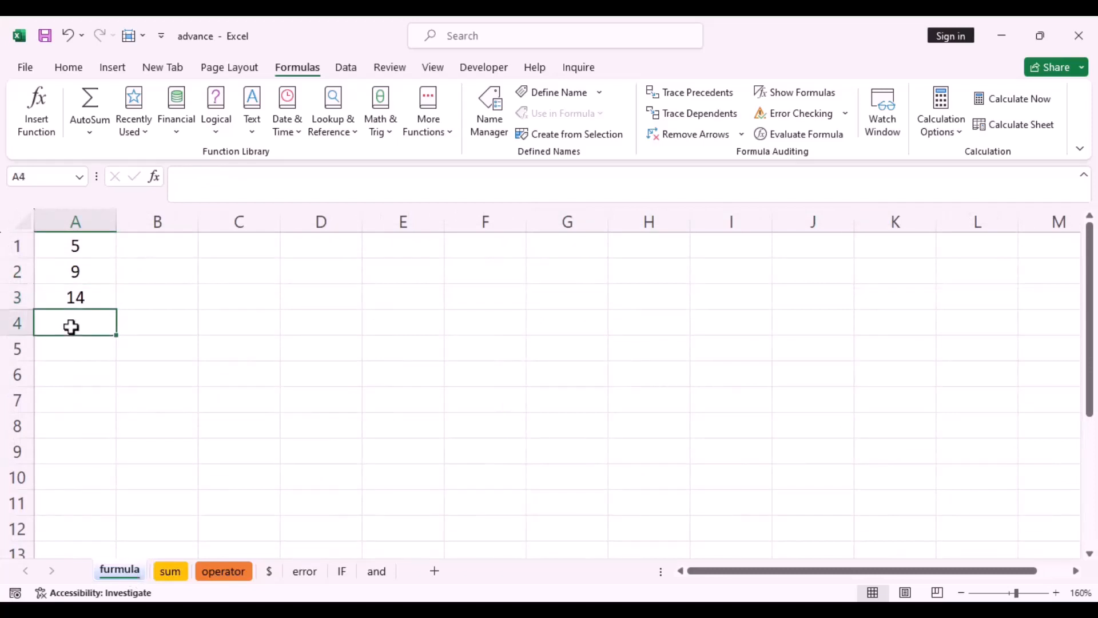
pyautogui.write('=s')
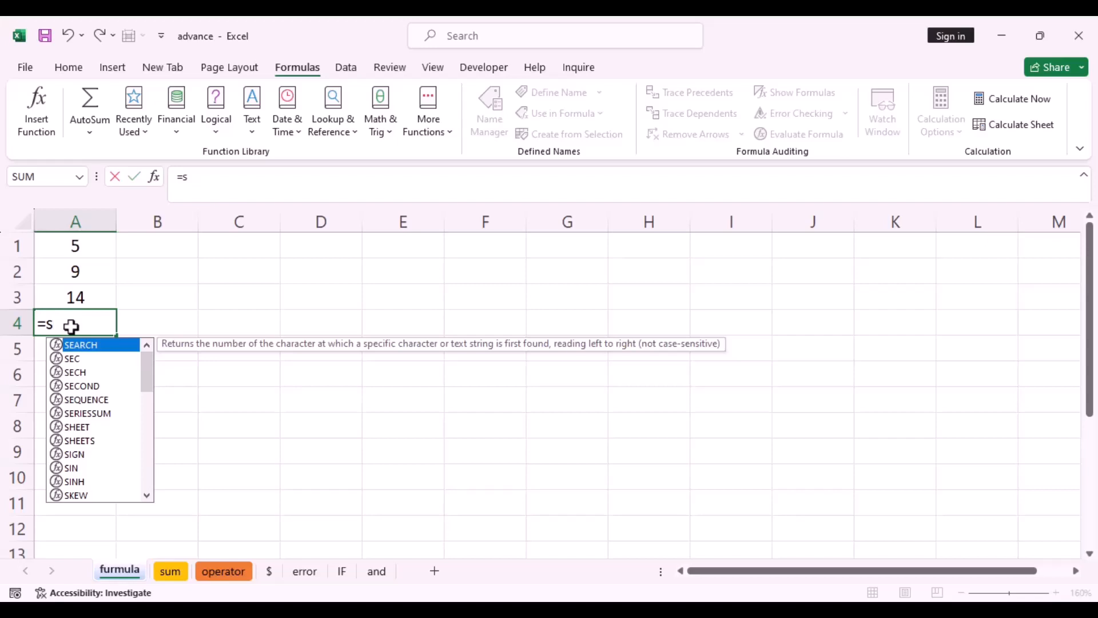
pyautogui.write('um')
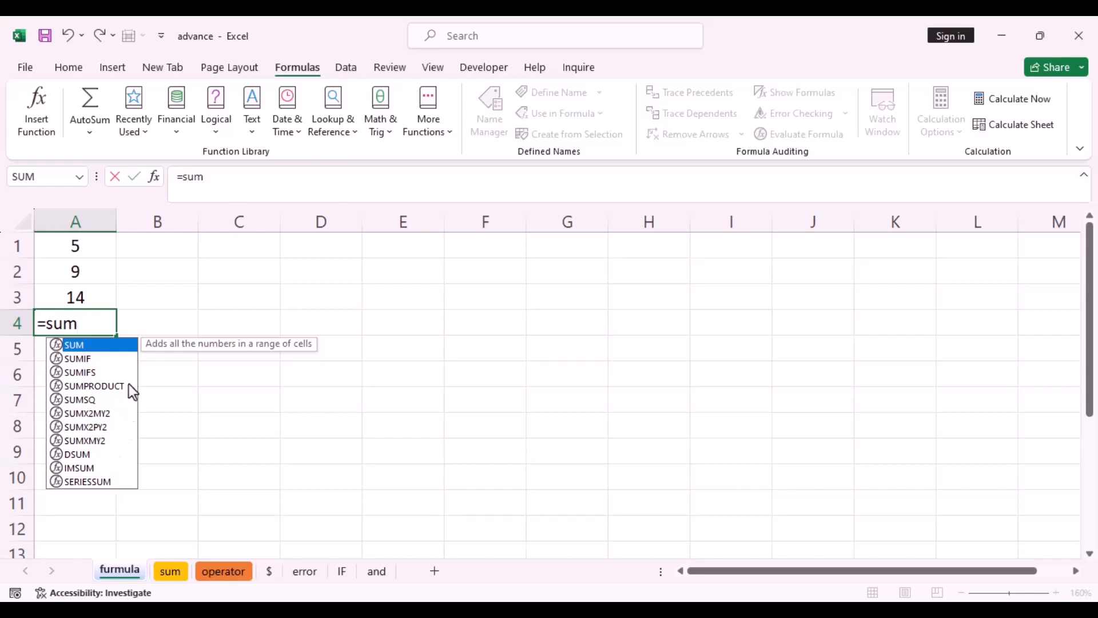
pyautogui.press('Escape')
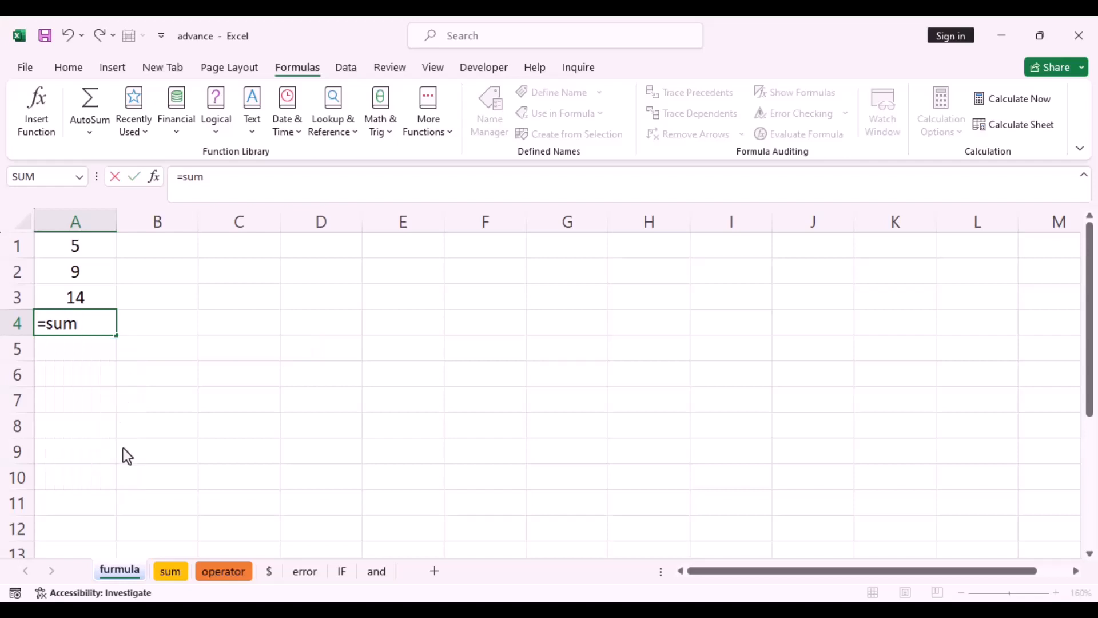
pyautogui.press('BackSpace')
pyautogui.press('BackSpace')
pyautogui.press('BackSpace')
pyautogui.press('BackSpace')
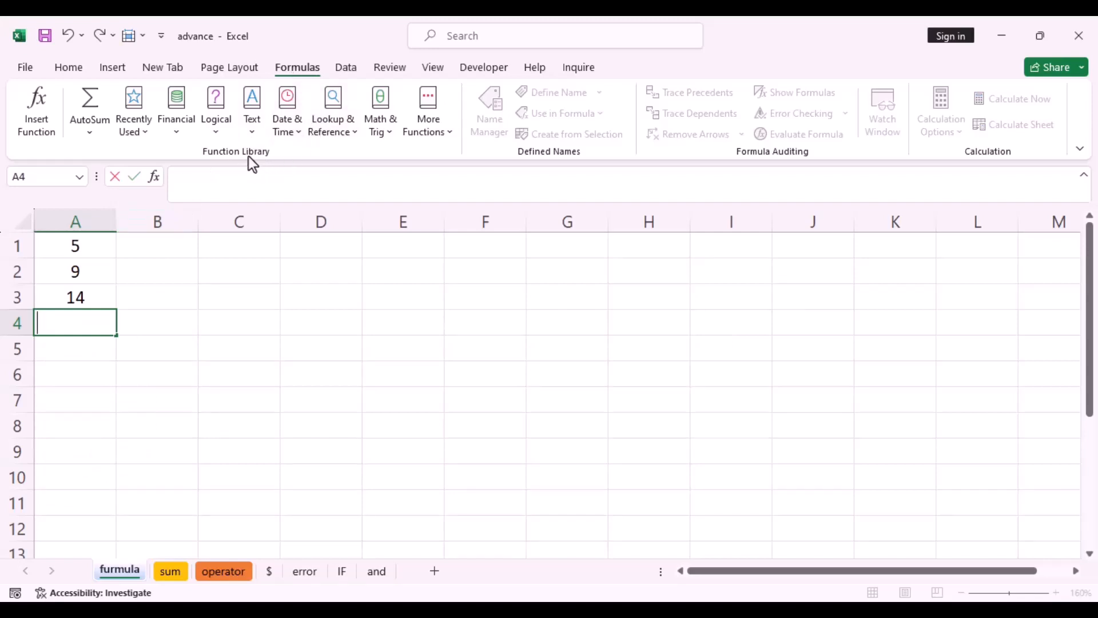
# Browse the Math & Trig, Lookup & Reference and Date & Time function lists.
pyautogui.click(386, 132)
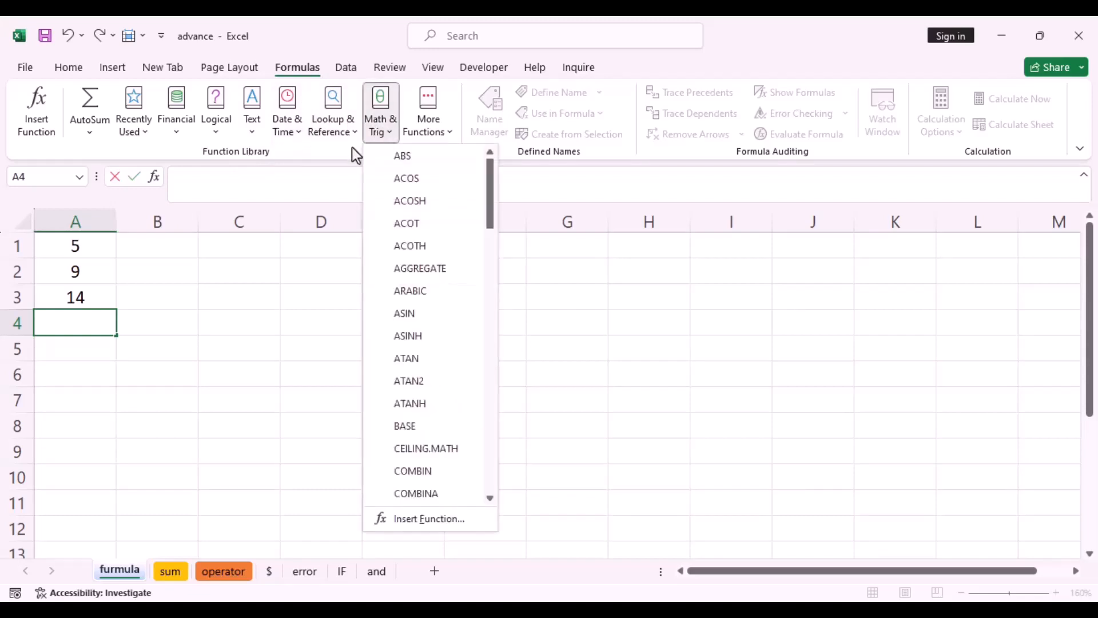
pyautogui.click(357, 130)
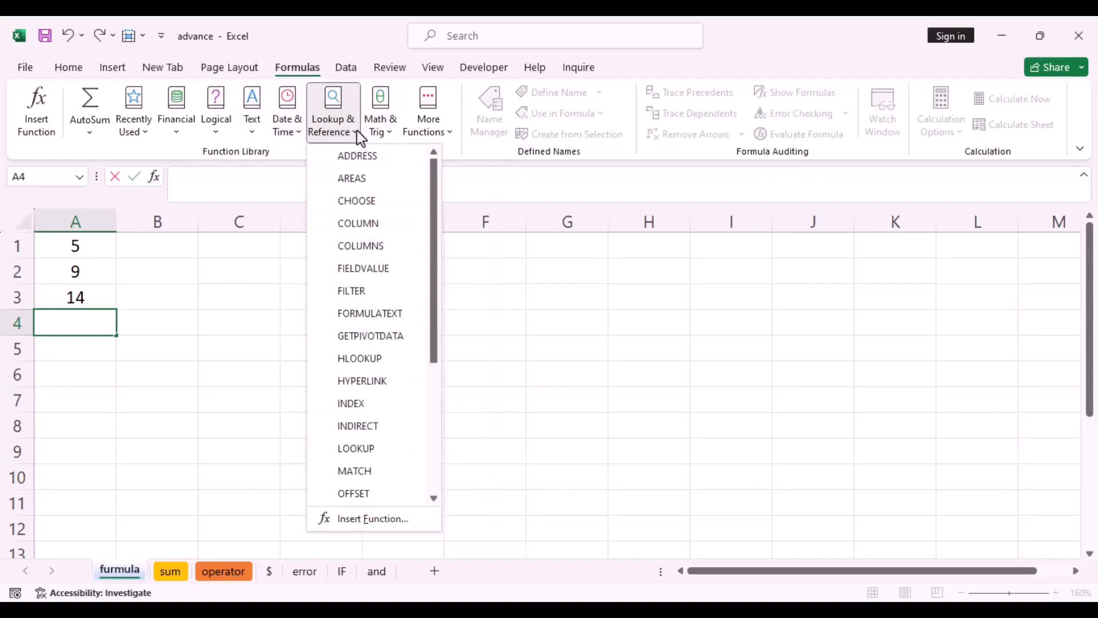
pyautogui.click(298, 133)
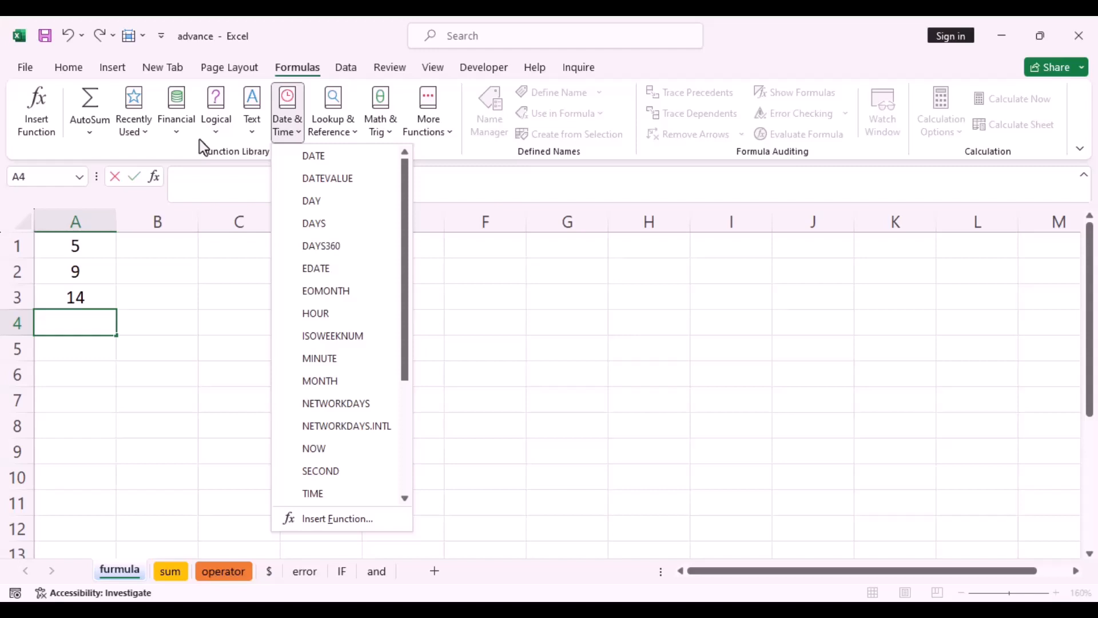
# Enter =sum( in cell A4 to view the SUM function's arguments, and erase everything after the equals sign.
pyautogui.doubleClick(74, 333)
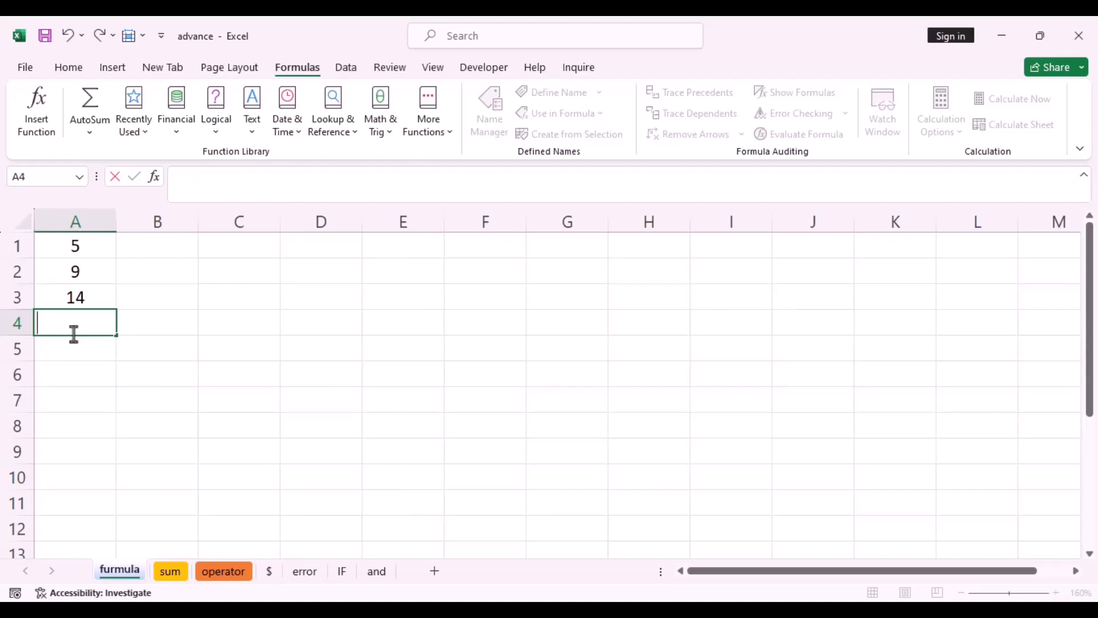
pyautogui.write('=s')
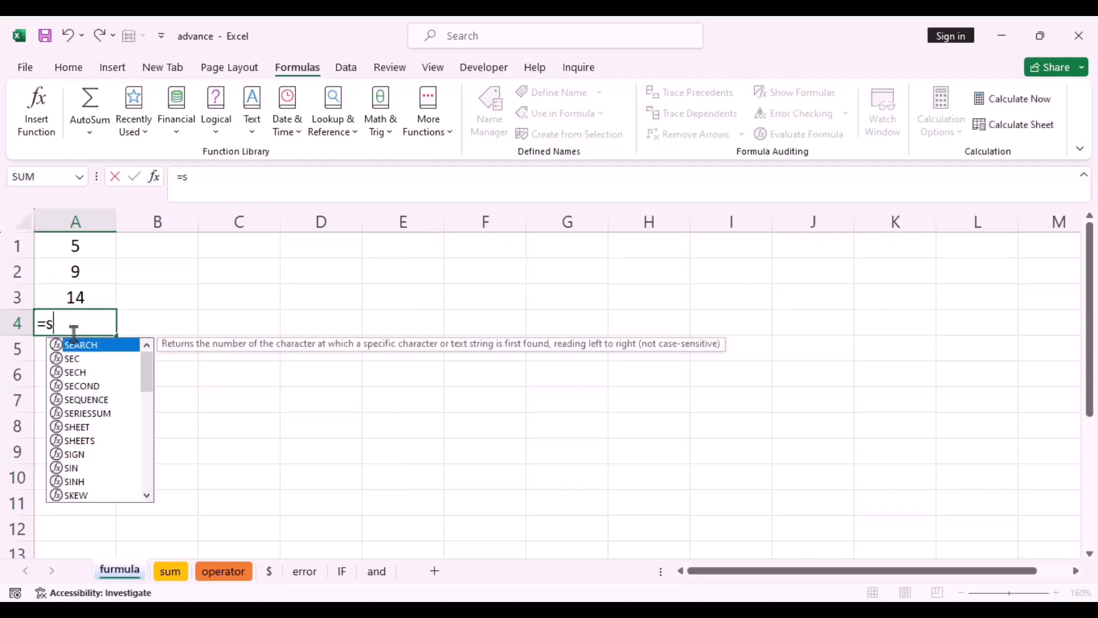
pyautogui.write('um(')
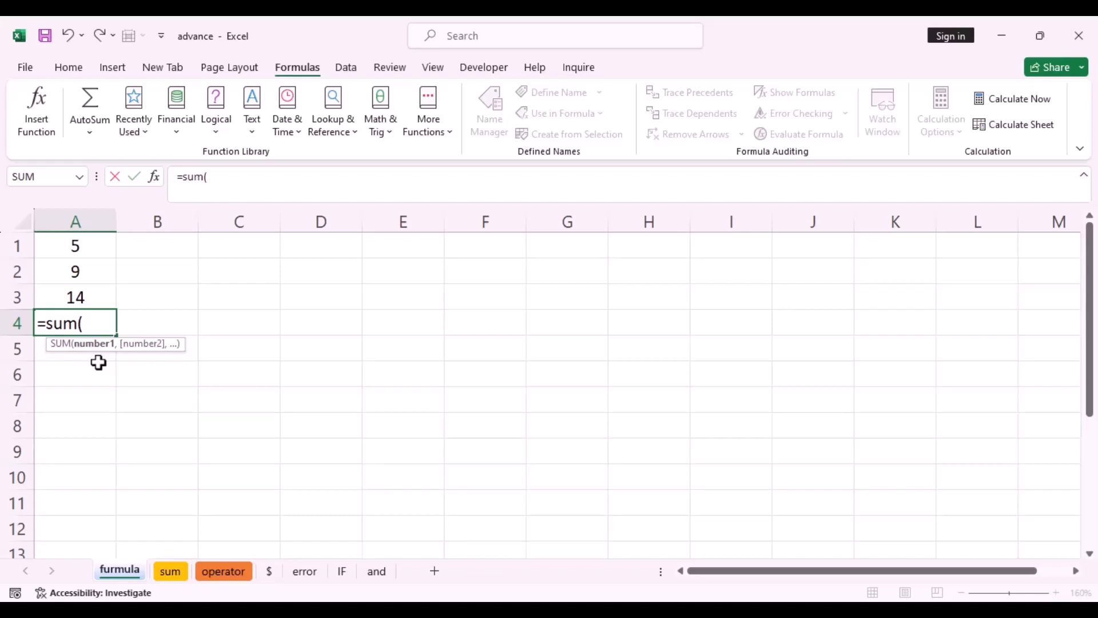
pyautogui.press('BackSpace')
pyautogui.press('BackSpace')
pyautogui.press('BackSpace')
pyautogui.press('BackSpace')
# Enter today( after the equals sign in cell A4 to view the TODAY function's syntax, and erase the function.
pyautogui.write('t')
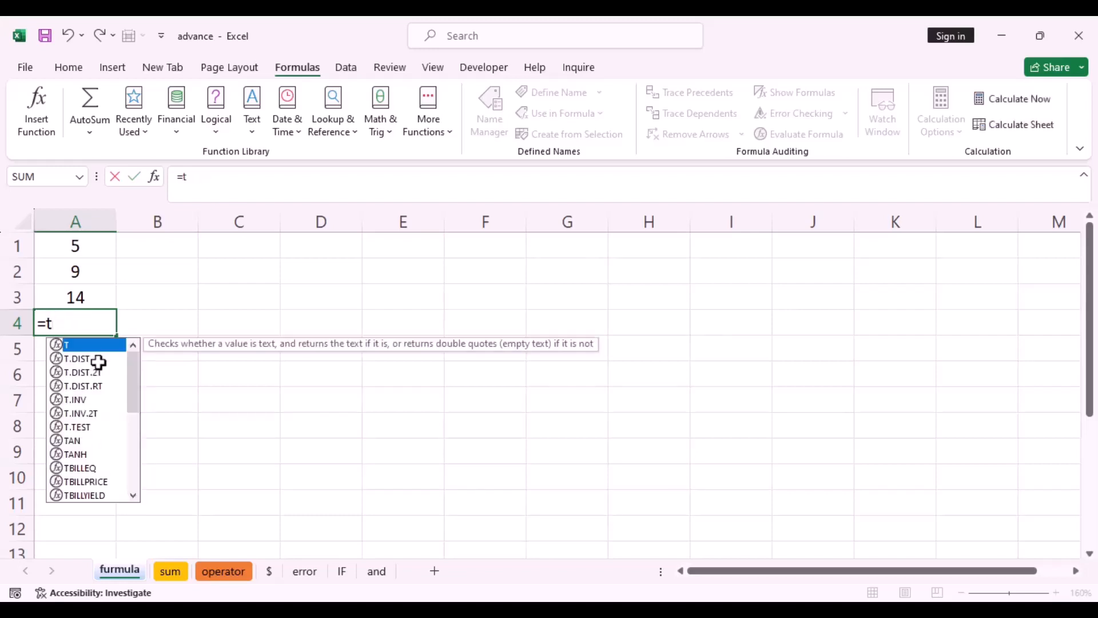
pyautogui.write('oday')
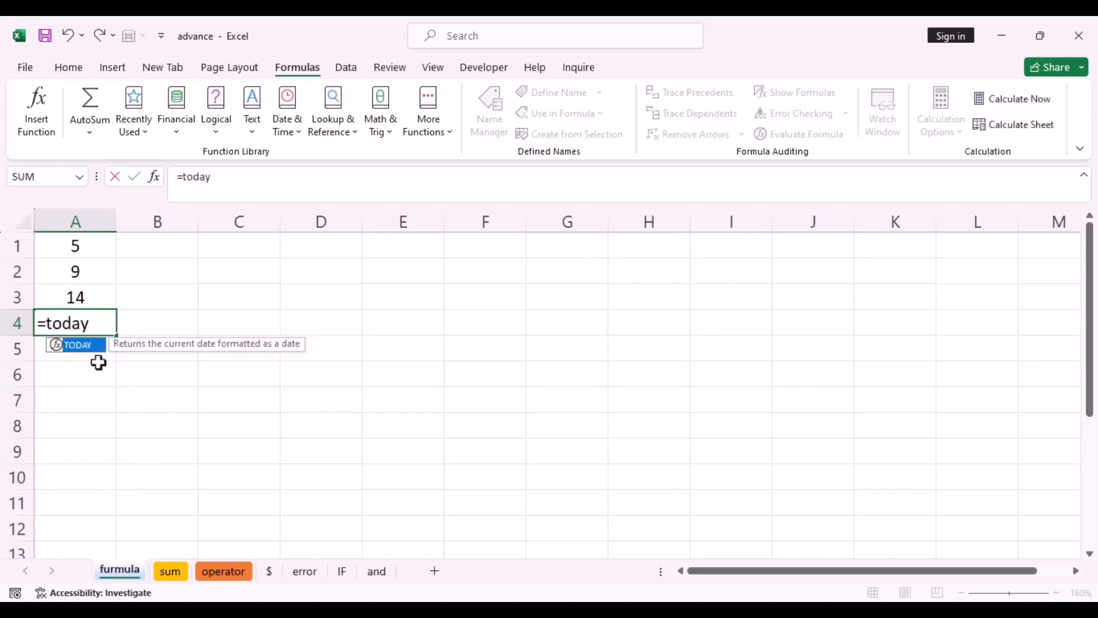
pyautogui.write('(')
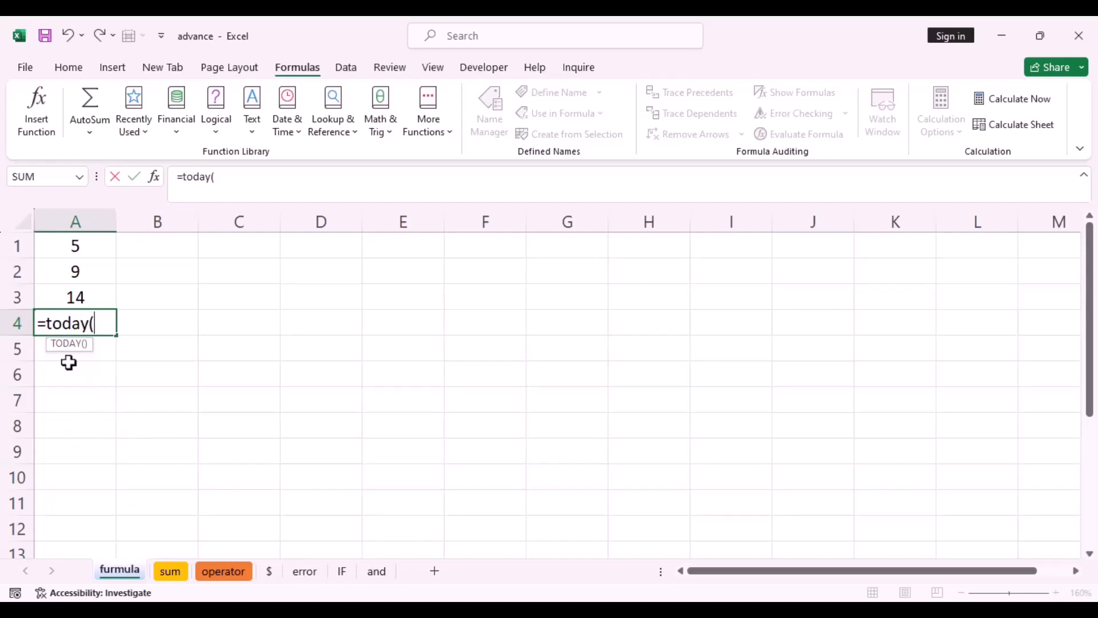
pyautogui.press('BackSpace')
pyautogui.press('BackSpace')
pyautogui.press('BackSpace')
pyautogui.press('BackSpace')
pyautogui.press('BackSpace')
pyautogui.press('BackSpace')
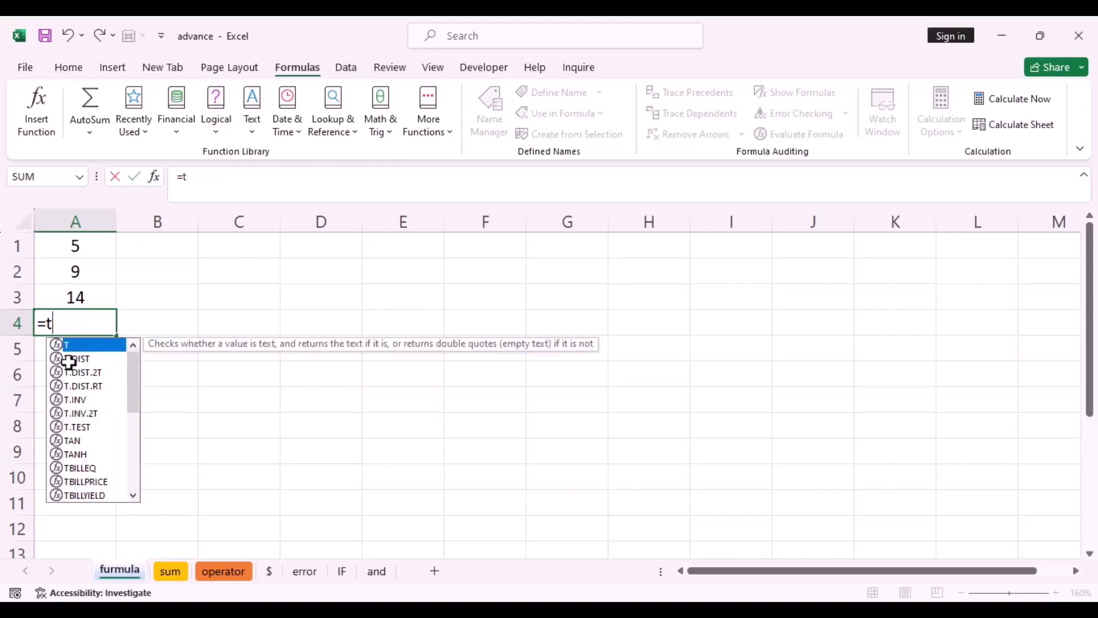
# Show the SUM function's argument hint again by entering =sum( in cell A4, and clear the cell.
pyautogui.write('sum(')
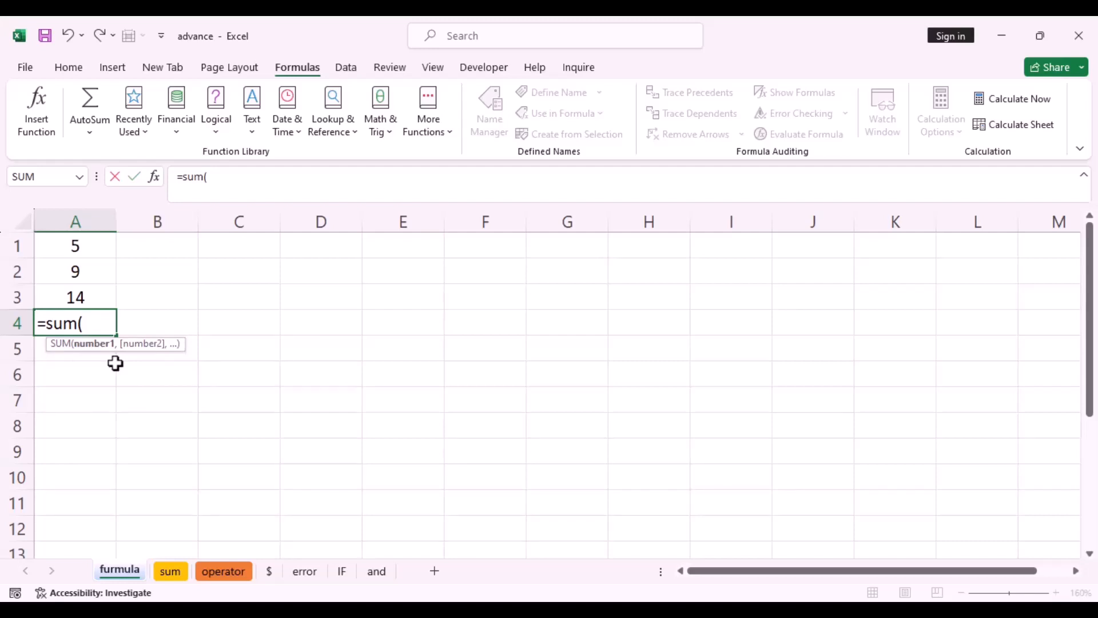
pyautogui.press('BackSpace')
pyautogui.press('BackSpace')
pyautogui.press('BackSpace')
pyautogui.press('BackSpace')
pyautogui.press('BackSpace')
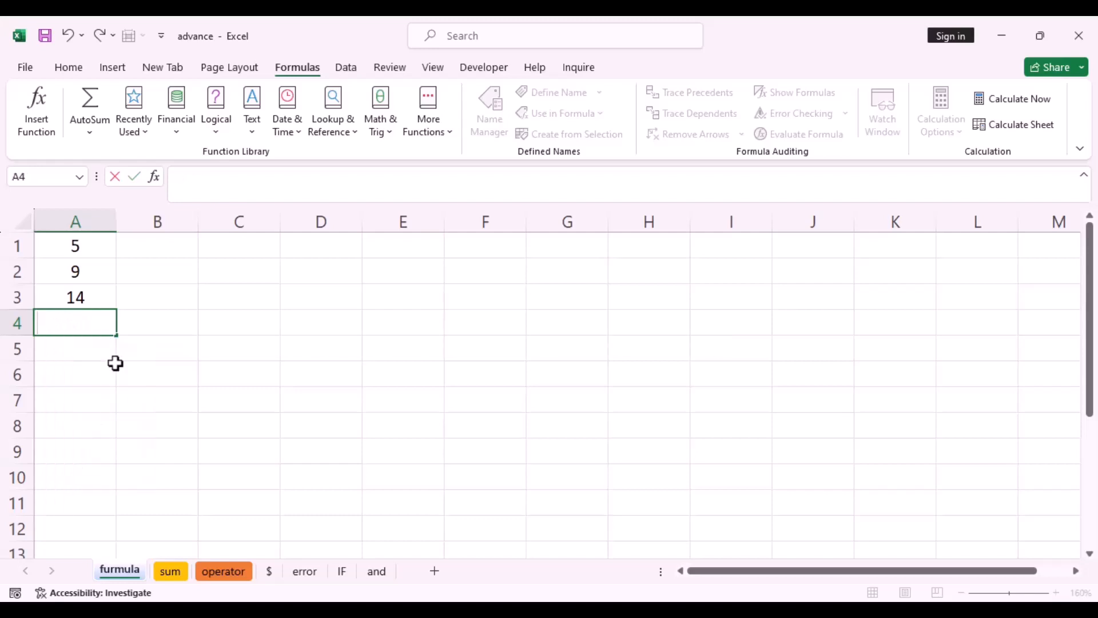
# Check the number format setting for cell A3 and open the cell's addition formula for editing.
pyautogui.click(100, 297)
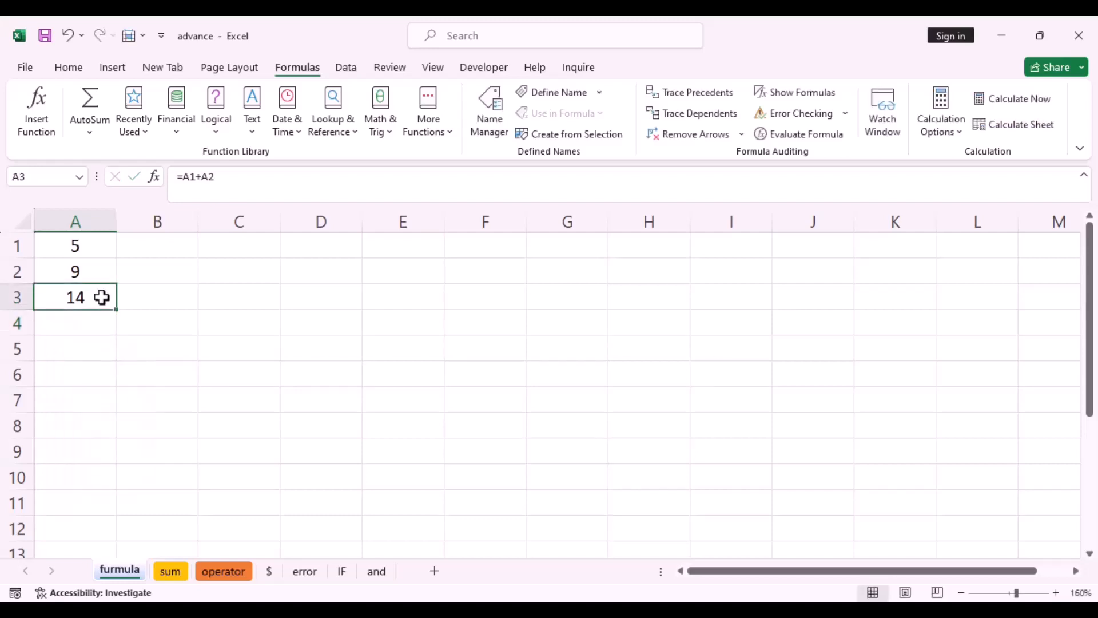
pyautogui.click(72, 69)
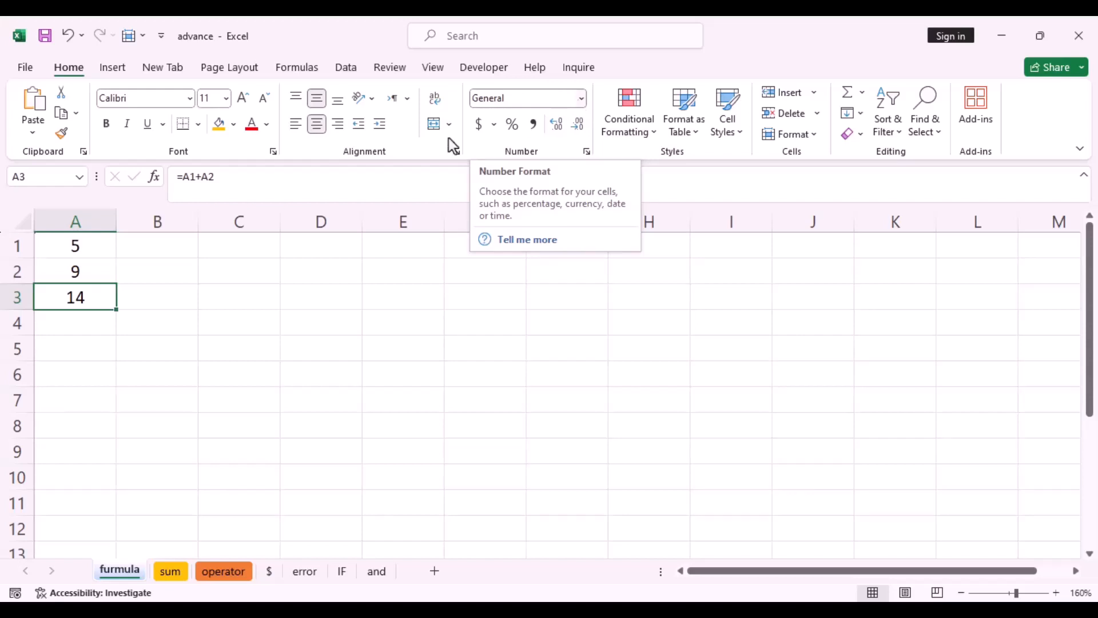
pyautogui.doubleClick(99, 297)
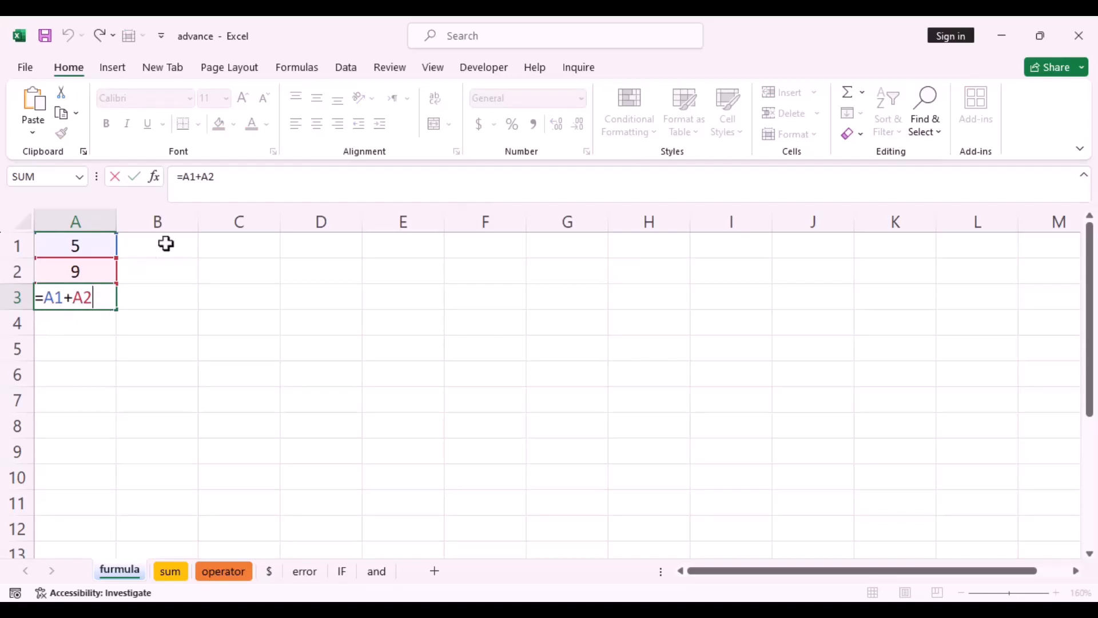
pyautogui.click(228, 176)
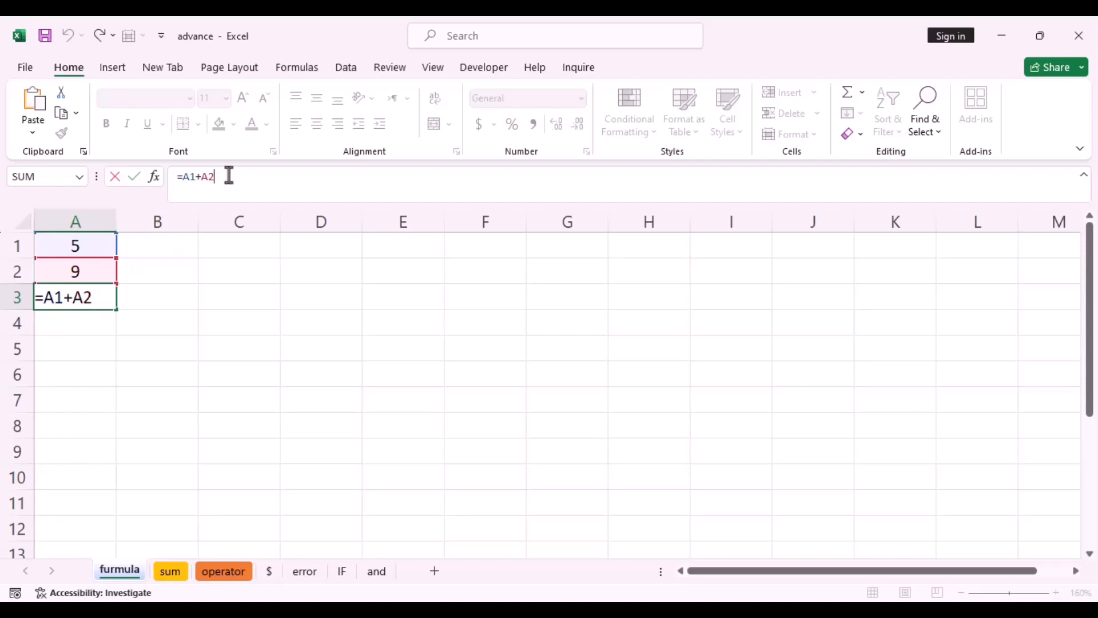